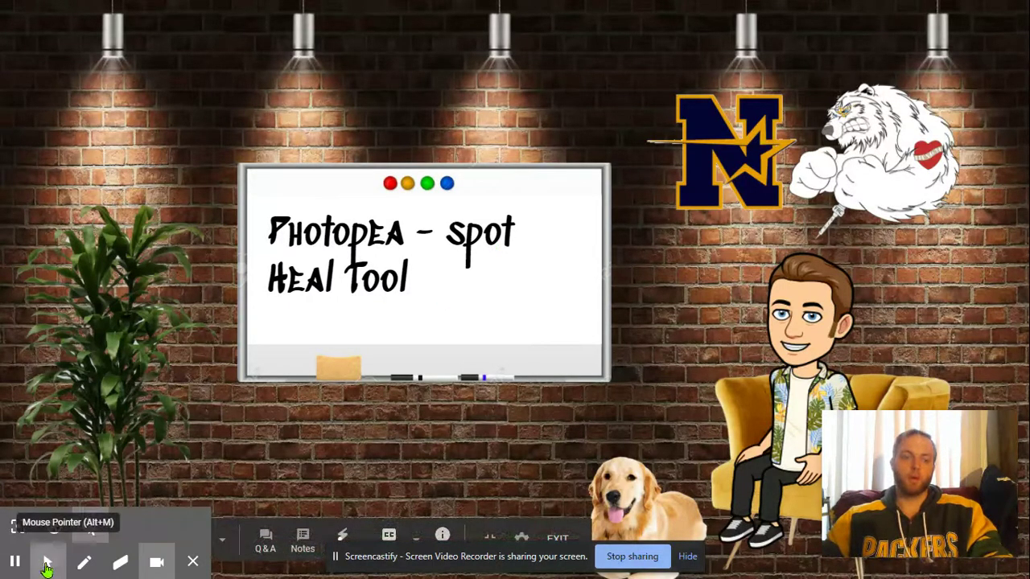
- Leave the slideshow and open photopea.com in a new browser tab
left_click(88, 525)
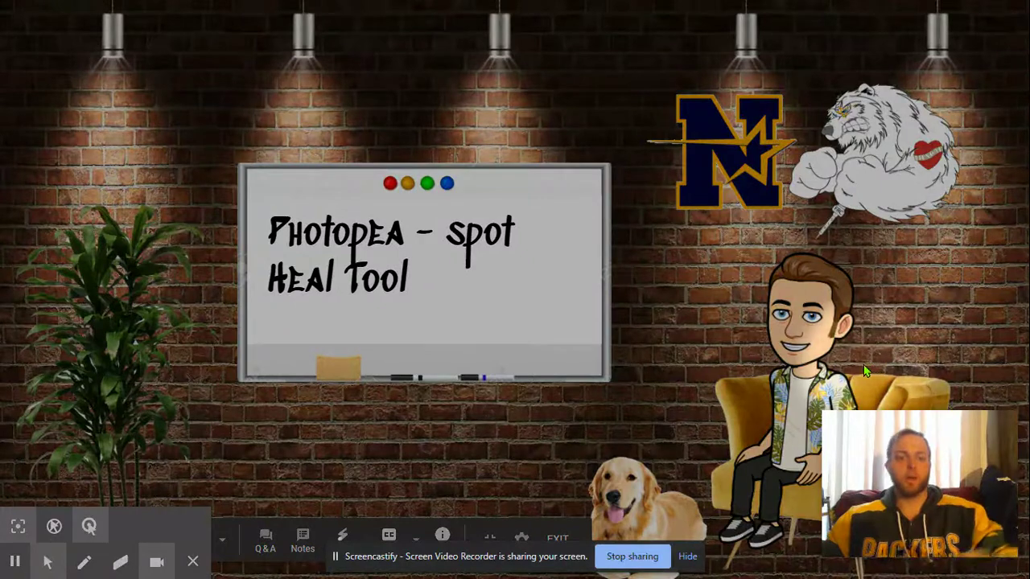
key("Escape")
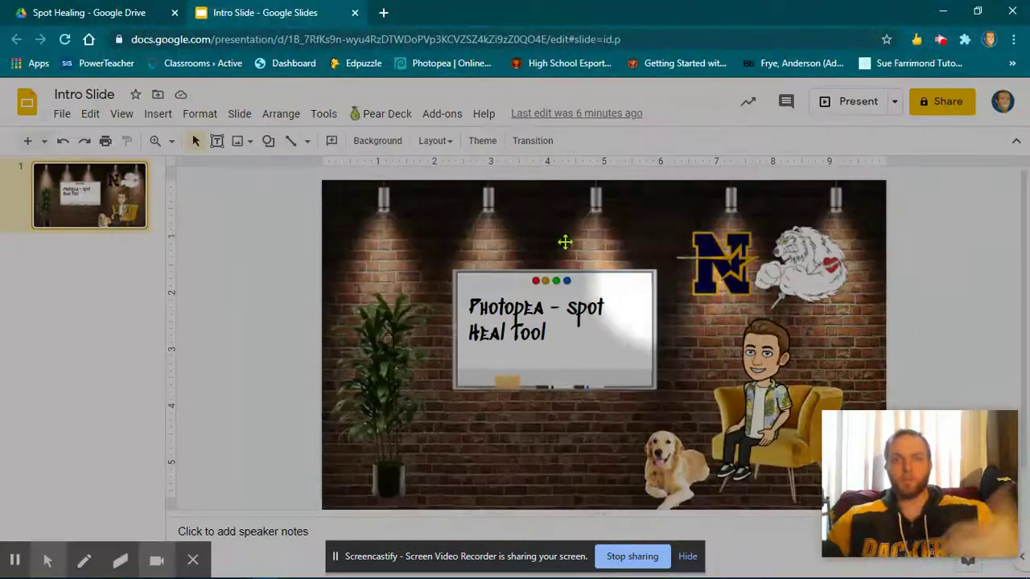
left_click(383, 14)
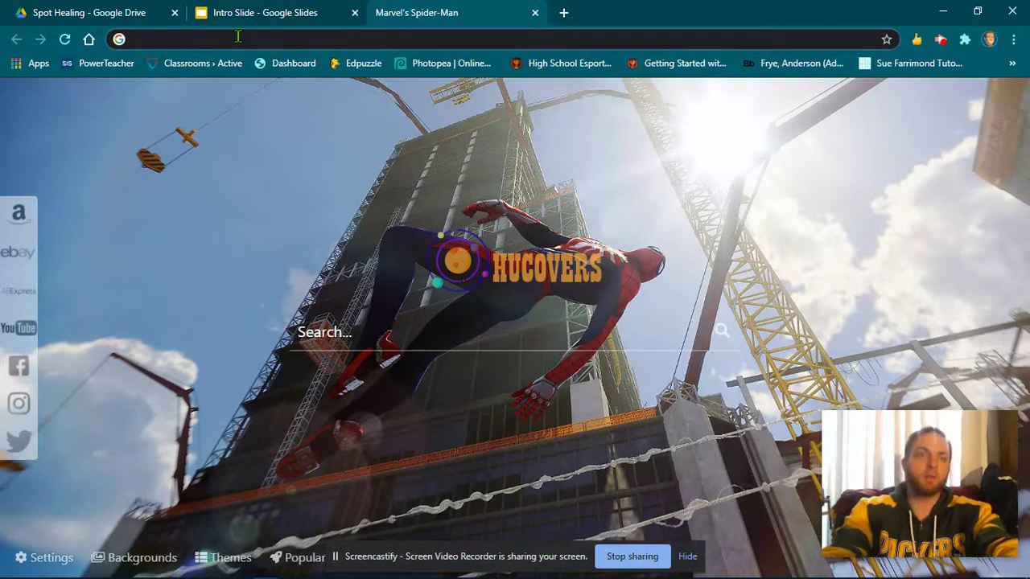
type("photop")
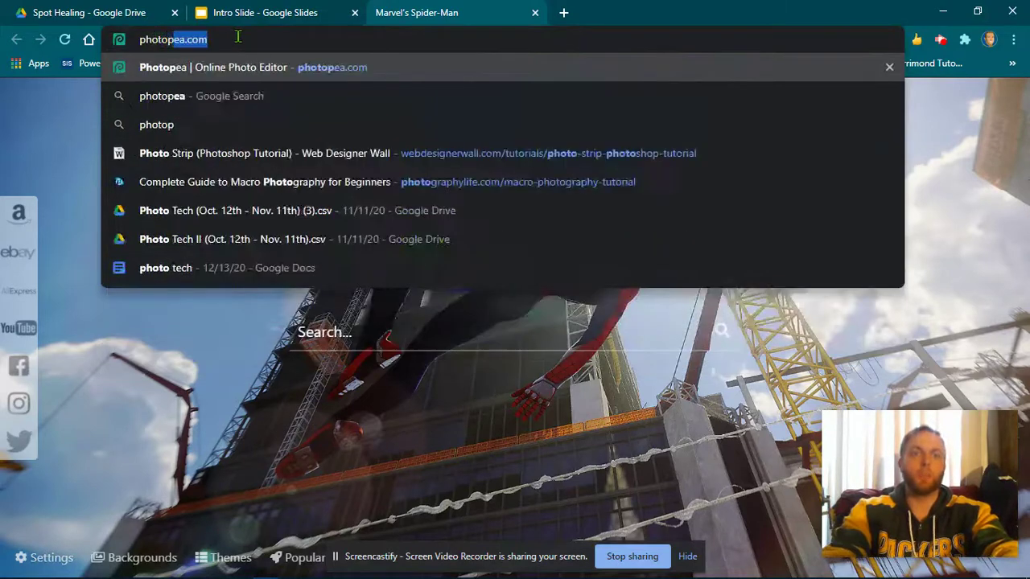
type("ea.com")
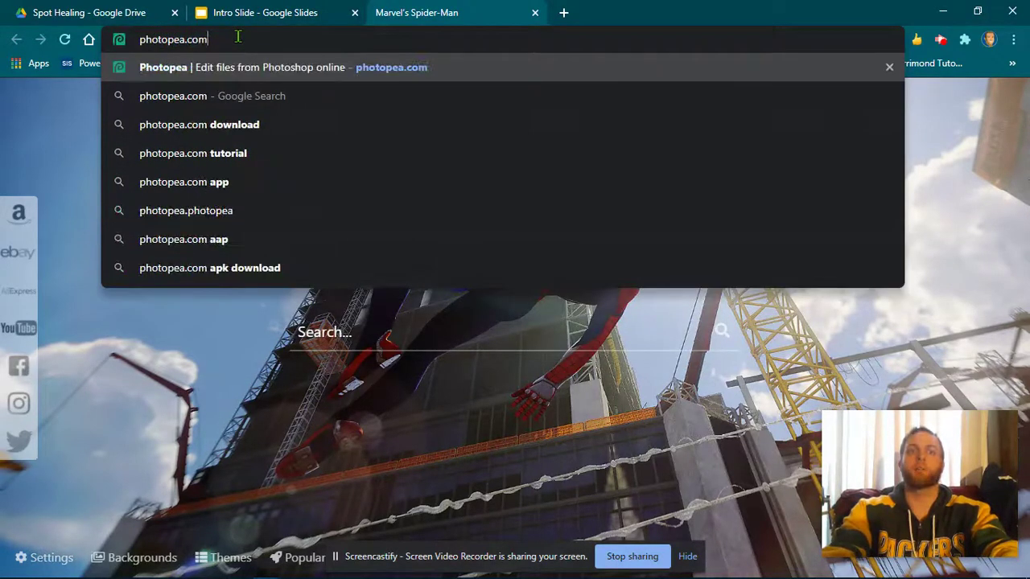
key("Return")
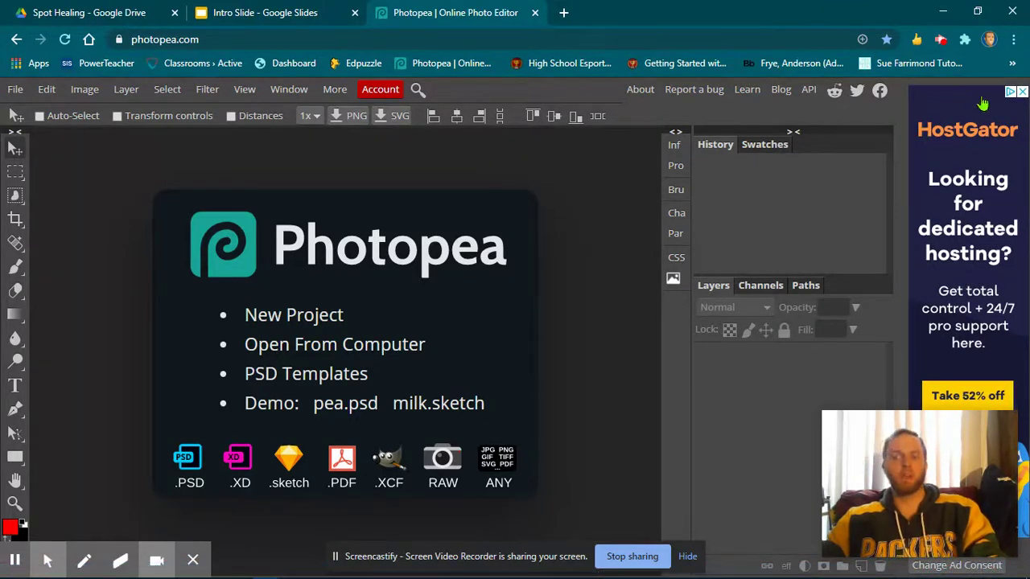
- Open the Beiber image from the computer's Downloads folder
mouse_move(47, 560)
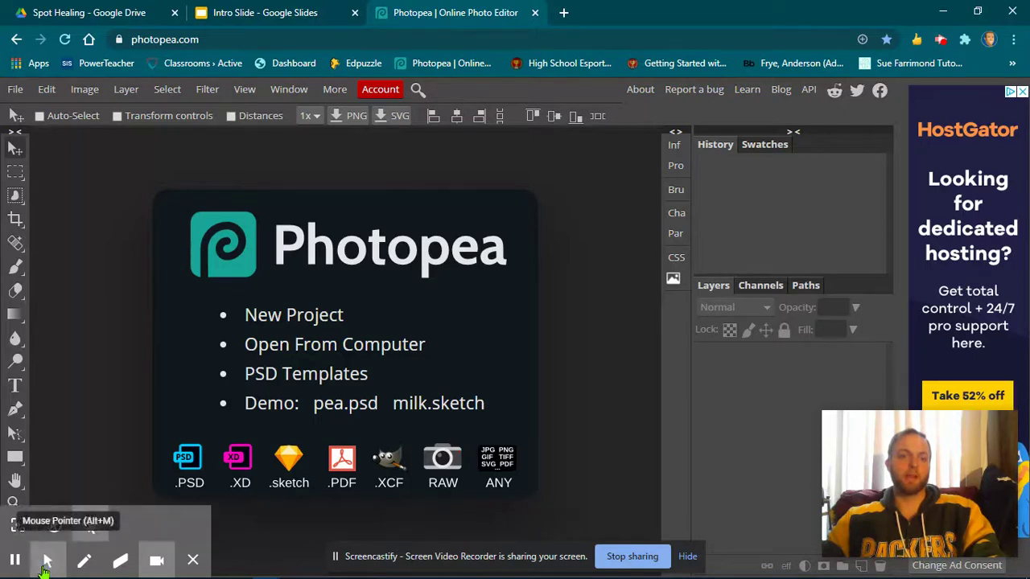
left_click(17, 525)
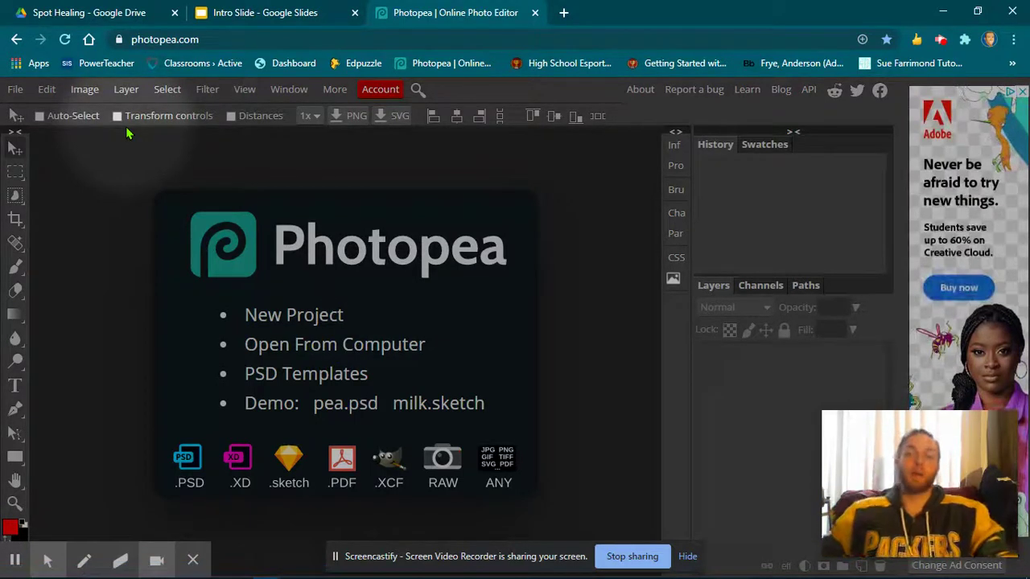
left_click(329, 350)
left_click(167, 130)
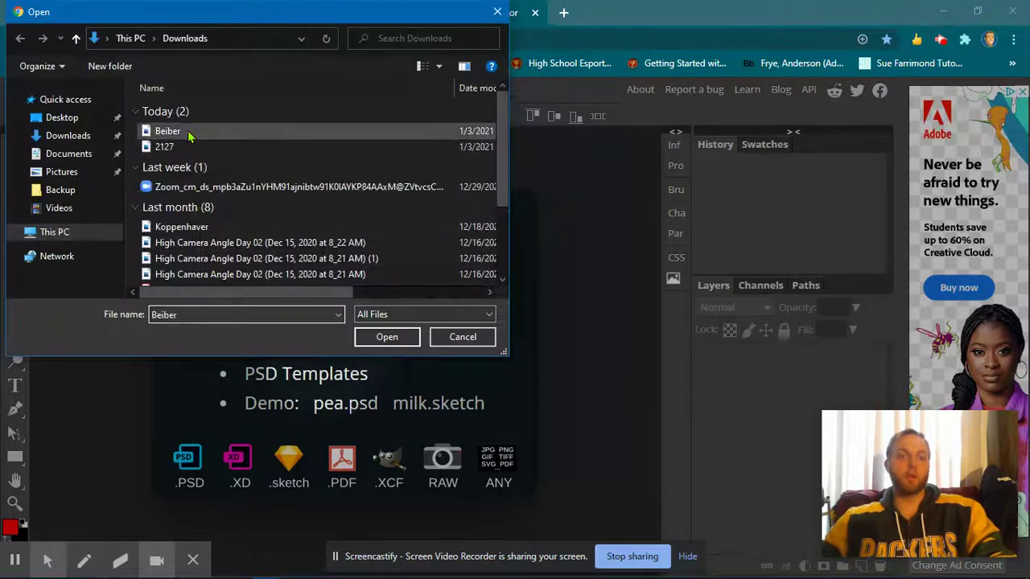
left_click(387, 338)
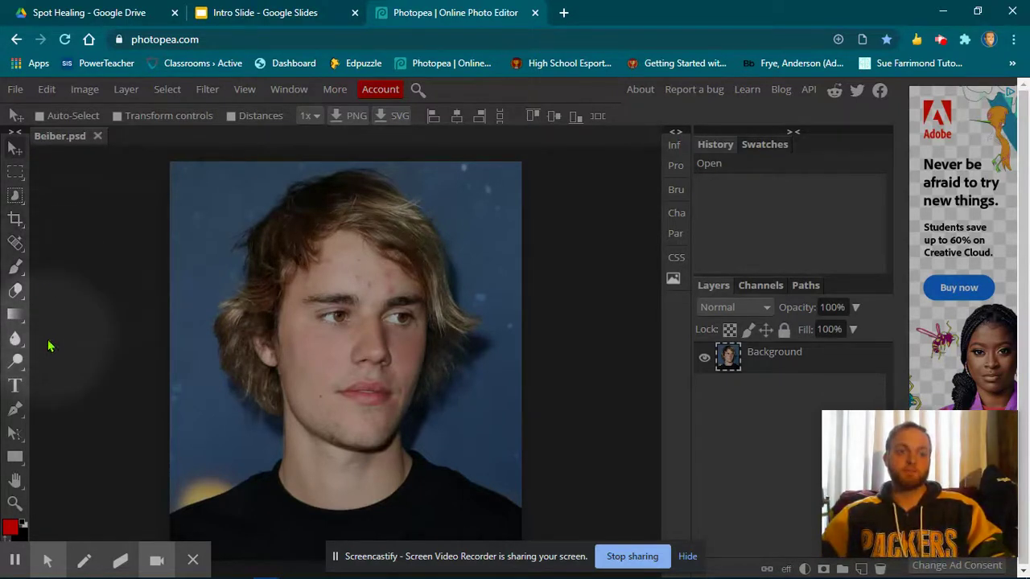
- Zoom in on the forehead and eyes of the portrait with the Zoom tool
left_click(14, 504)
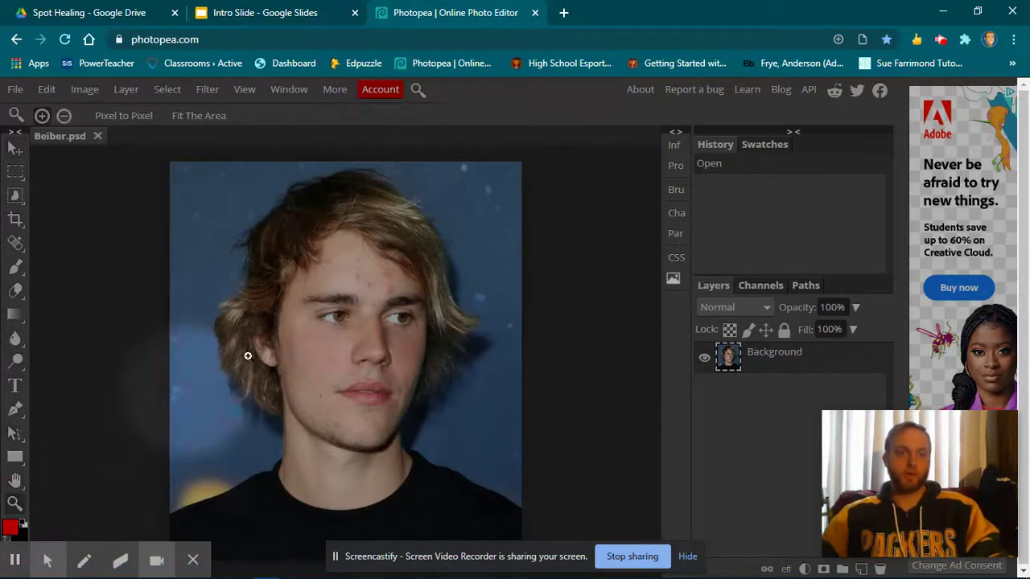
left_click(354, 300)
left_click(354, 294)
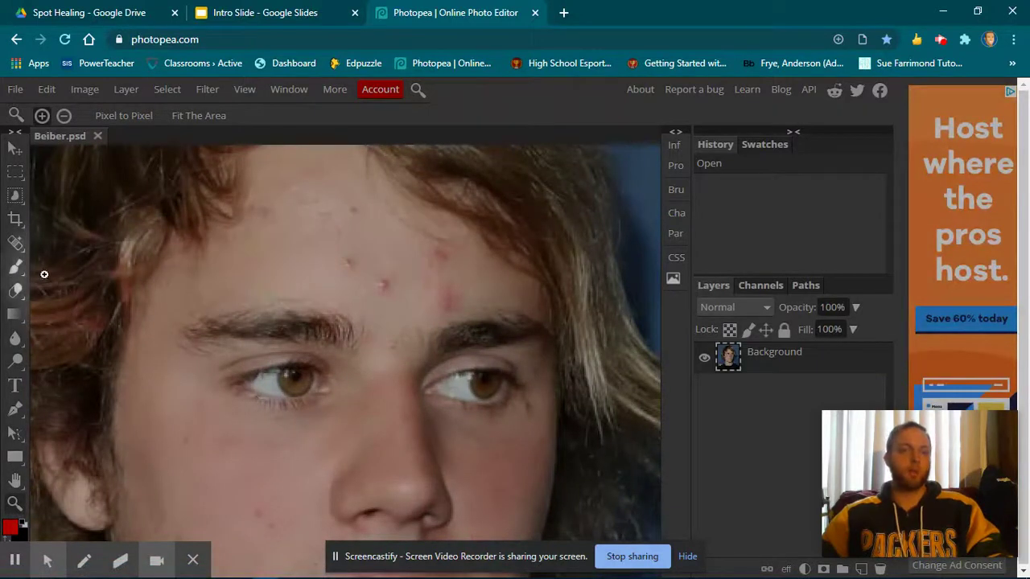
left_click(13, 245)
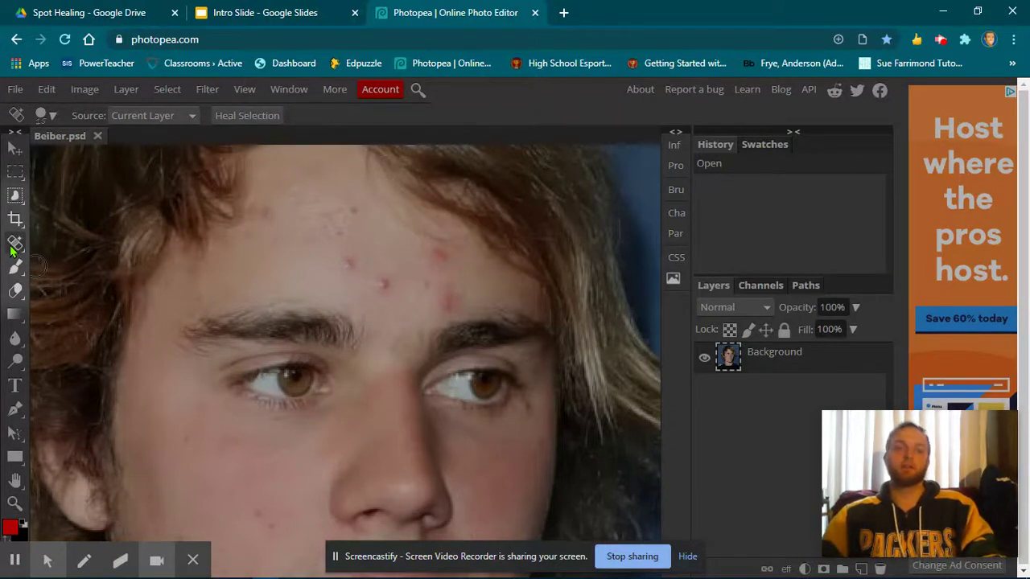
left_click(15, 148)
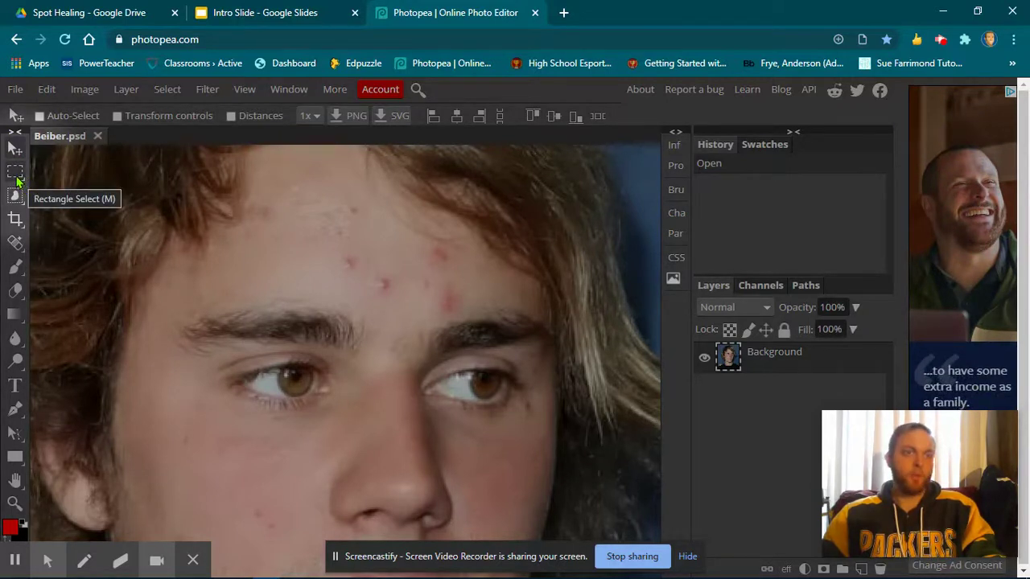
left_click(16, 178)
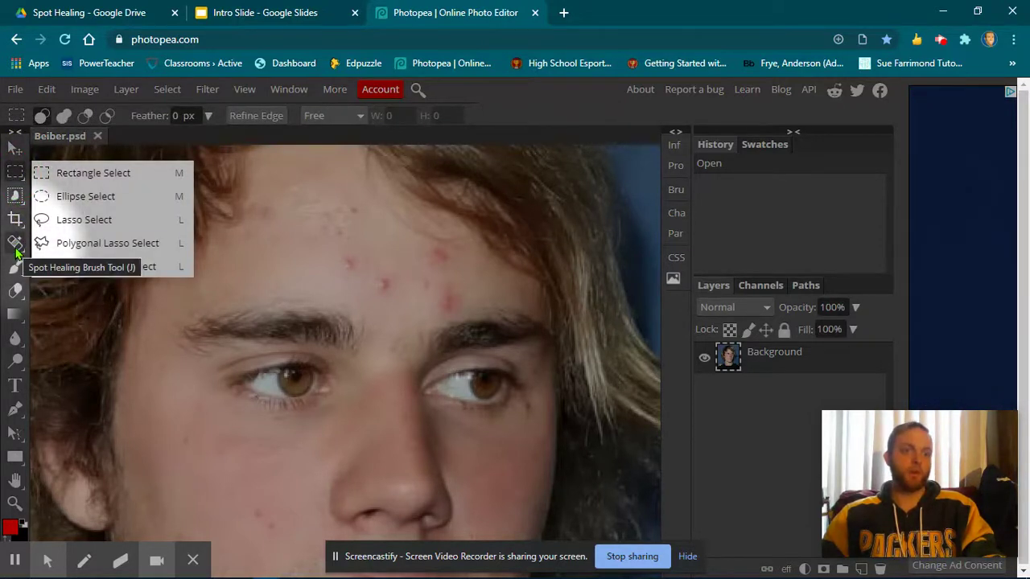
left_click(15, 148)
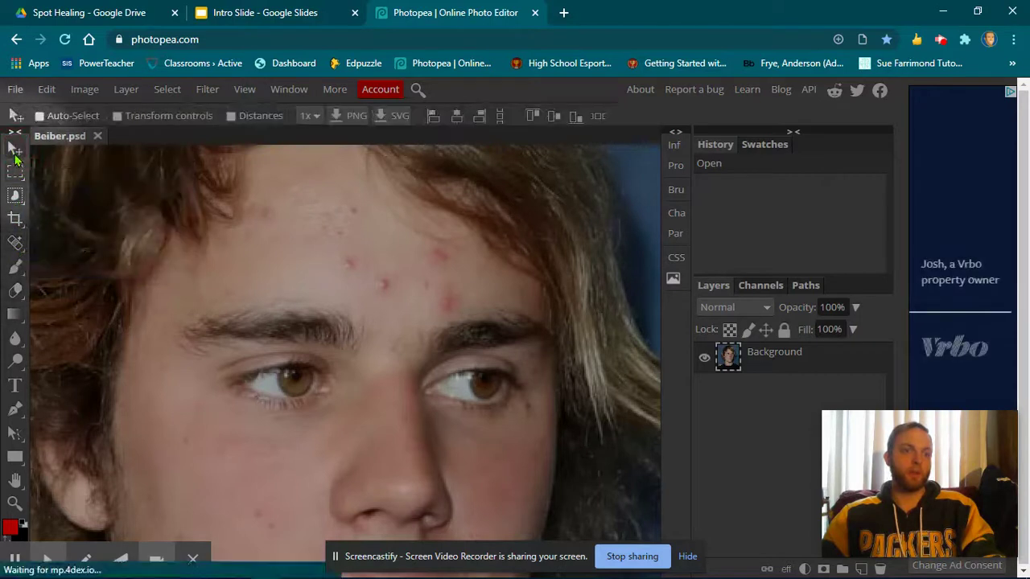
- Choose the Spot Healing Brush Tool from the healing tools and review its brush size and hardness settings
right_click(15, 243)
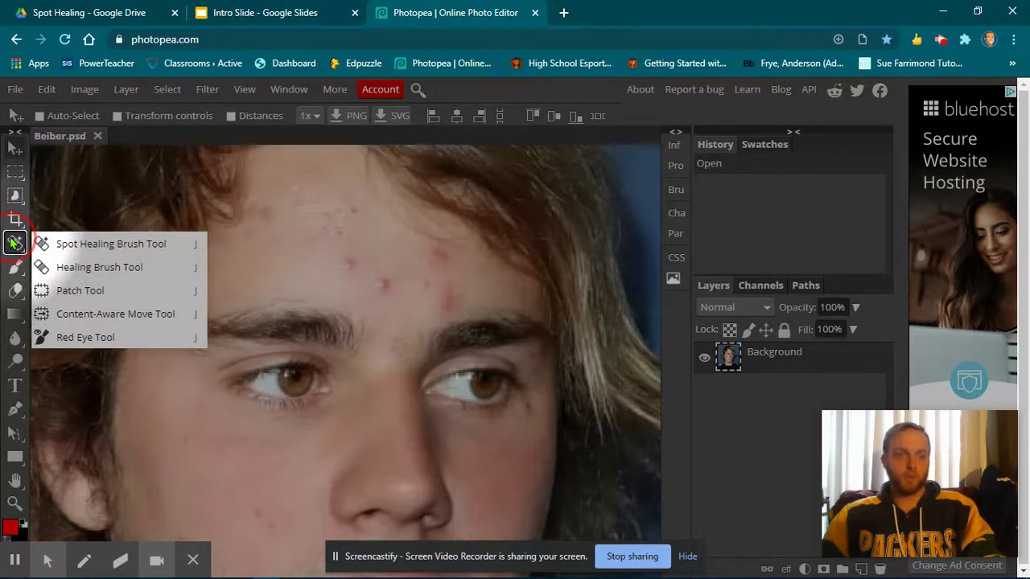
left_click(15, 243)
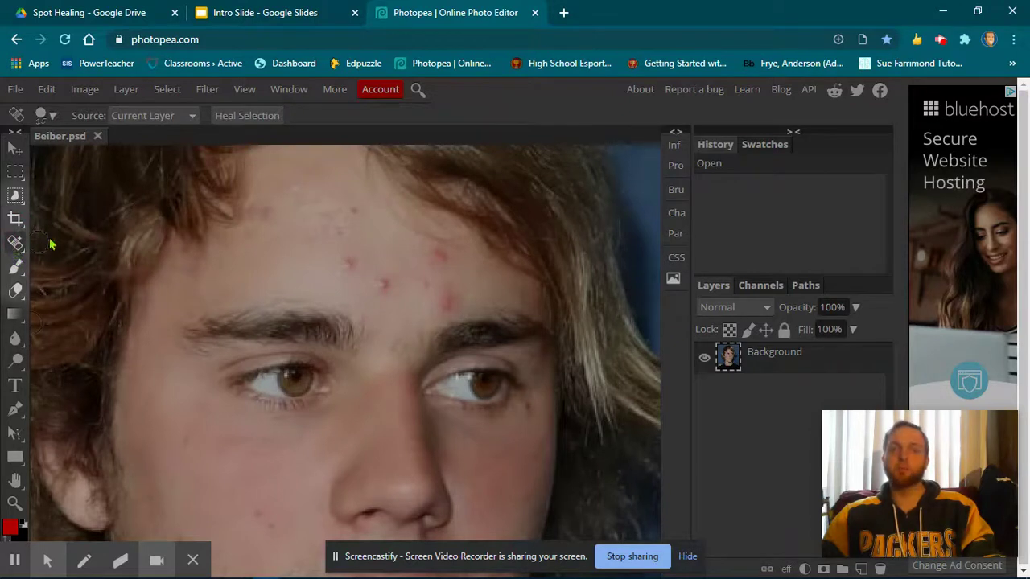
left_click(54, 117)
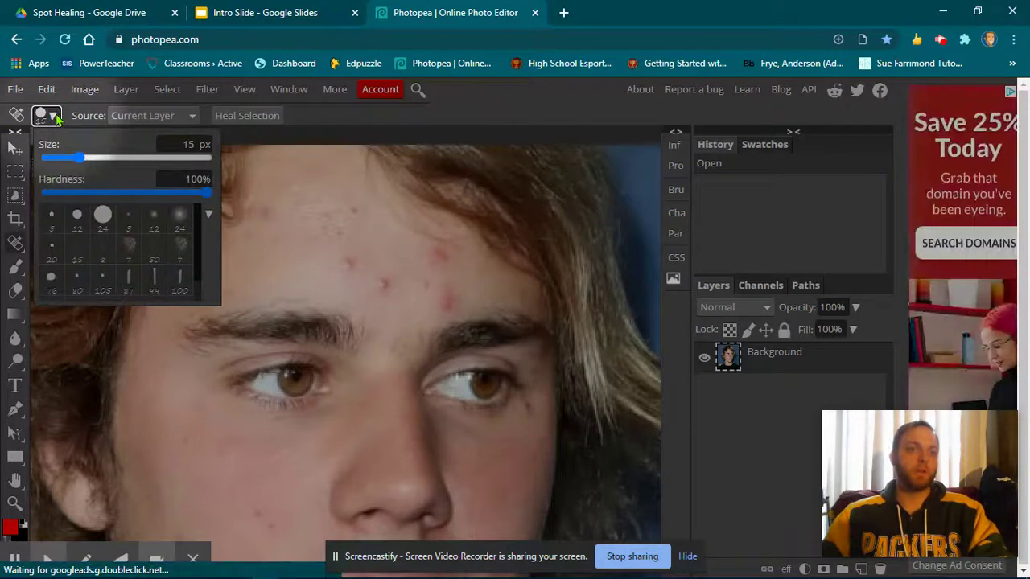
left_click(56, 118)
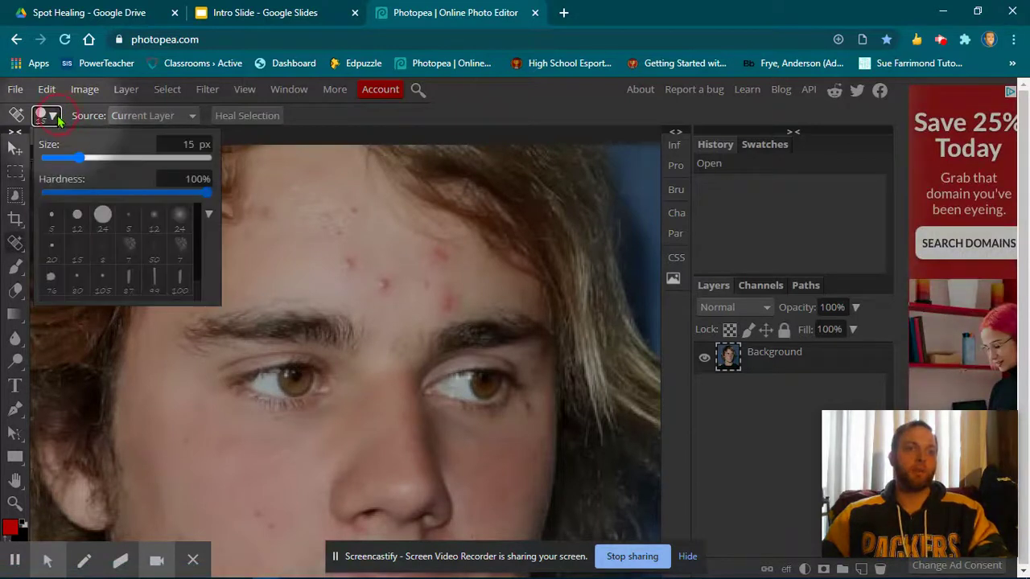
left_click(307, 121)
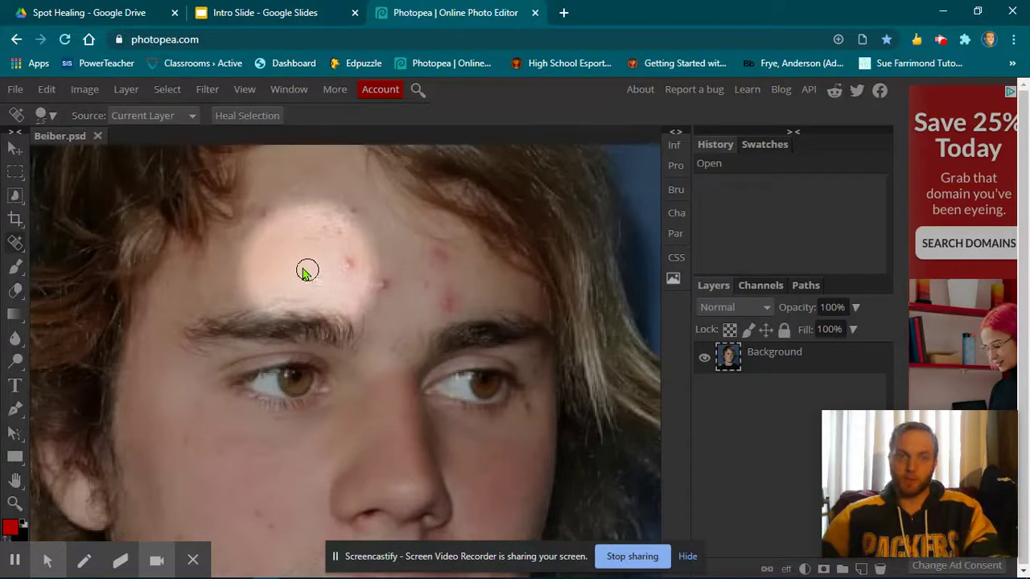
- Brush over the red blemishes across the middle of the forehead and above the eyebrow nearer the blond hair to heal them
left_click(303, 271)
mouse_move(304, 271)
left_mouse_down()
mouse_move(351, 265)
mouse_move(369, 234)
left_mouse_up()
left_click(320, 288)
mouse_move(320, 288)
left_mouse_down()
mouse_move(384, 291)
mouse_move(385, 267)
mouse_move(366, 254)
left_mouse_up()
mouse_move(362, 295)
left_mouse_down()
mouse_move(391, 295)
mouse_move(395, 282)
mouse_move(345, 280)
mouse_move(391, 285)
mouse_move(391, 261)
mouse_move(385, 283)
mouse_move(434, 312)
mouse_move(459, 298)
left_mouse_up()
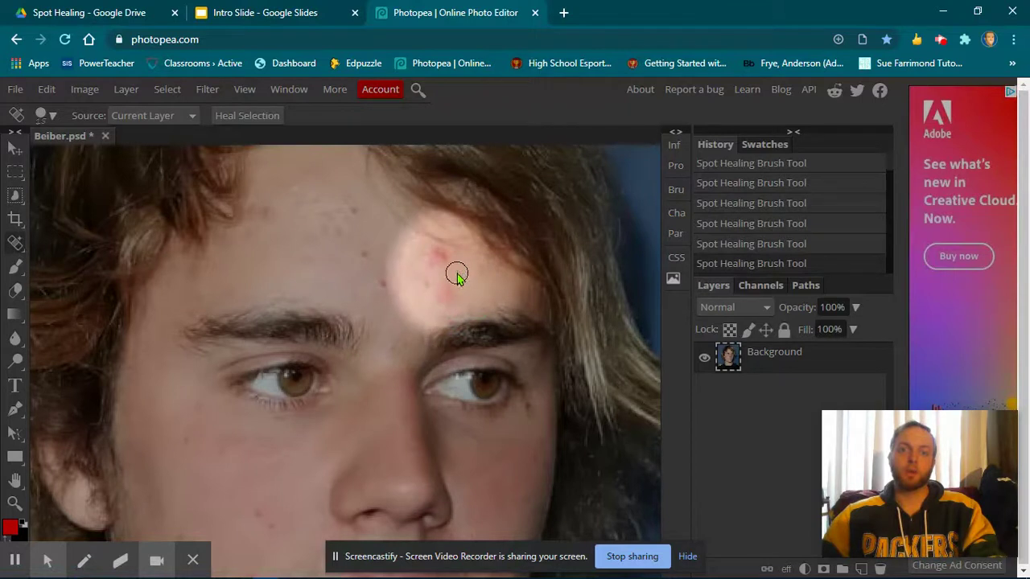
left_click_drag(432, 251, 407, 258)
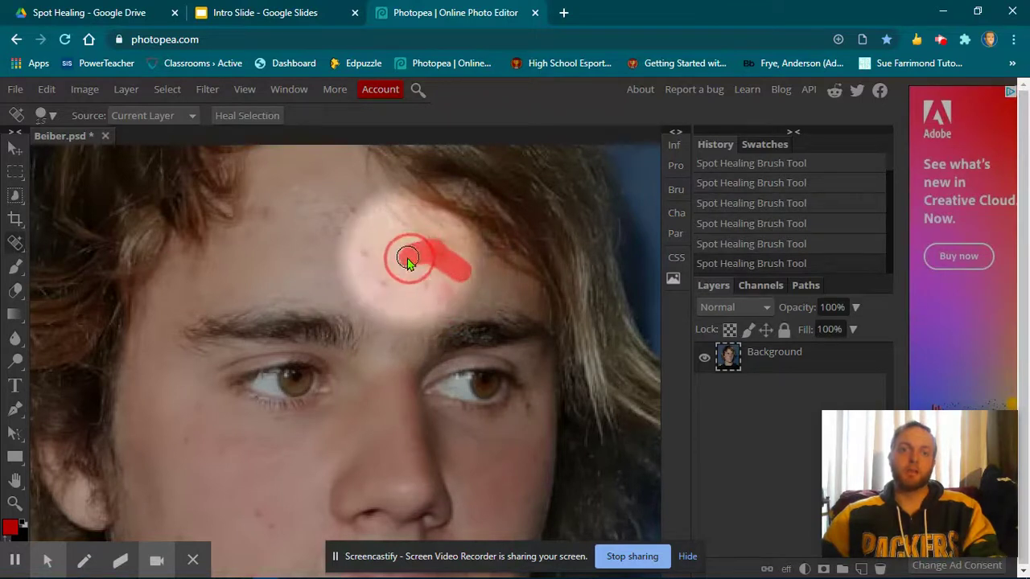
mouse_move(471, 293)
left_mouse_down()
mouse_move(435, 296)
mouse_move(414, 271)
left_mouse_up()
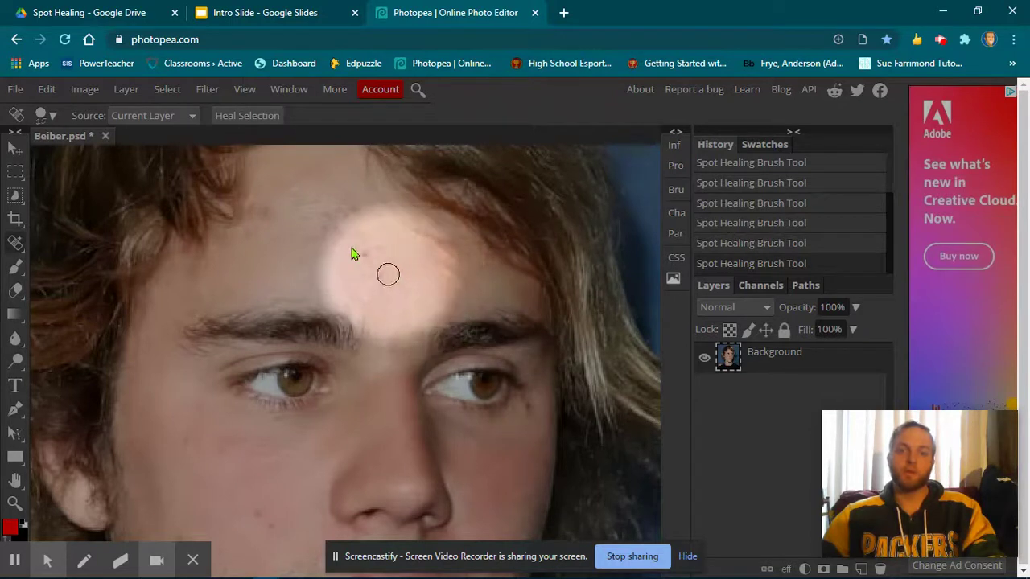
- Heal the remaining spots near the hairline and mid-forehead, plus the skin between the eyebrows, with the Spot Healing Brush
left_click_drag(271, 217, 294, 235)
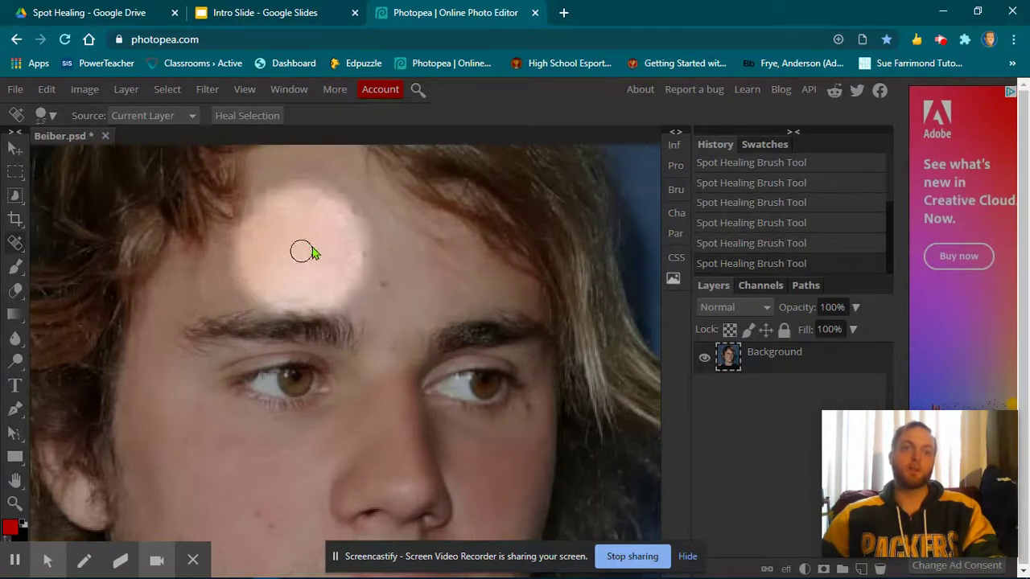
left_click_drag(351, 207, 363, 223)
mouse_move(351, 266)
left_mouse_down()
mouse_move(368, 249)
mouse_move(364, 233)
left_mouse_up()
mouse_move(405, 283)
left_mouse_down()
mouse_move(381, 284)
mouse_move(361, 258)
left_mouse_up()
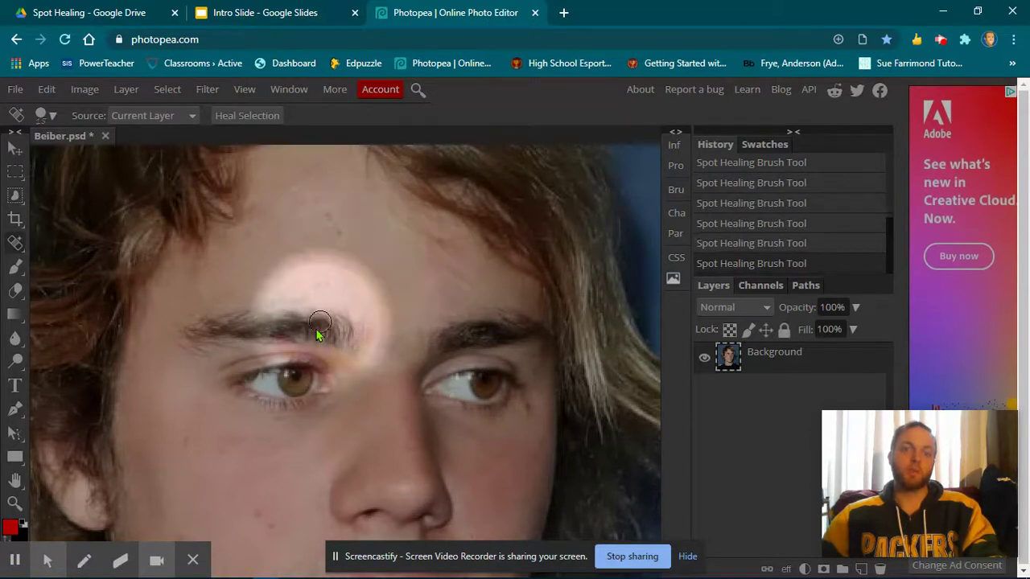
mouse_move(294, 212)
left_mouse_down()
mouse_move(338, 233)
mouse_move(346, 201)
left_mouse_up()
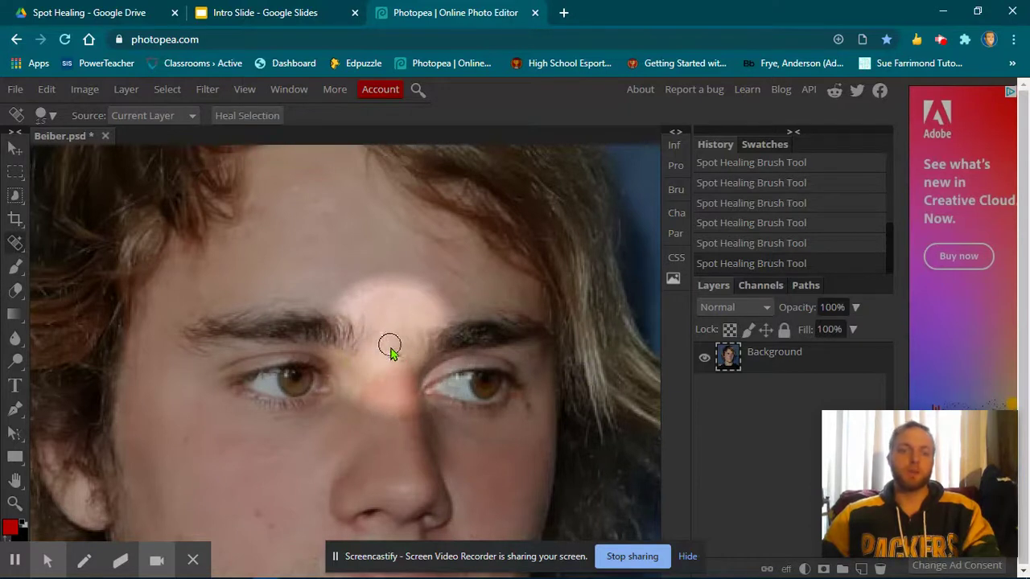
mouse_move(376, 366)
left_mouse_down()
mouse_move(398, 319)
mouse_move(371, 346)
mouse_move(377, 371)
mouse_move(405, 360)
mouse_move(417, 345)
mouse_move(398, 308)
left_mouse_up()
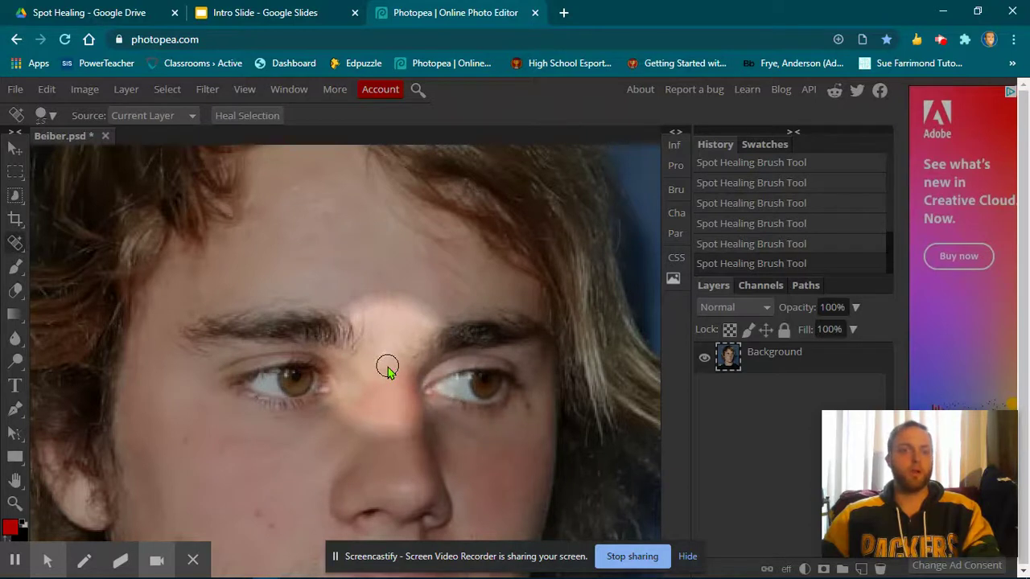
- Heal the spots on the cheek, the mole beside the mouth and the patch below the opposite mouth corner
scroll(384, 388, "down", 3)
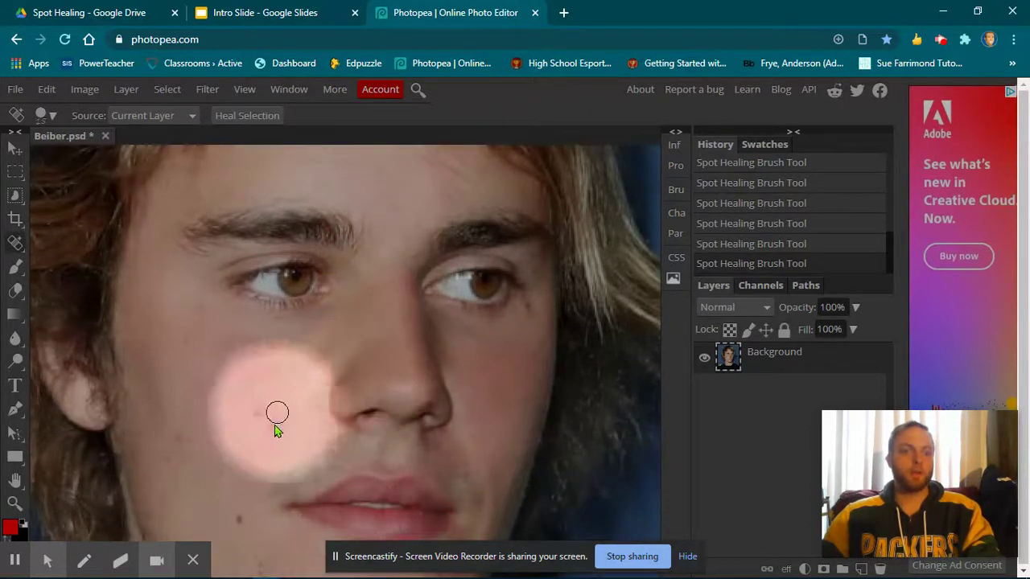
mouse_move(216, 441)
left_mouse_down()
mouse_move(251, 439)
mouse_move(258, 396)
left_mouse_up()
scroll(273, 439, "down", 2)
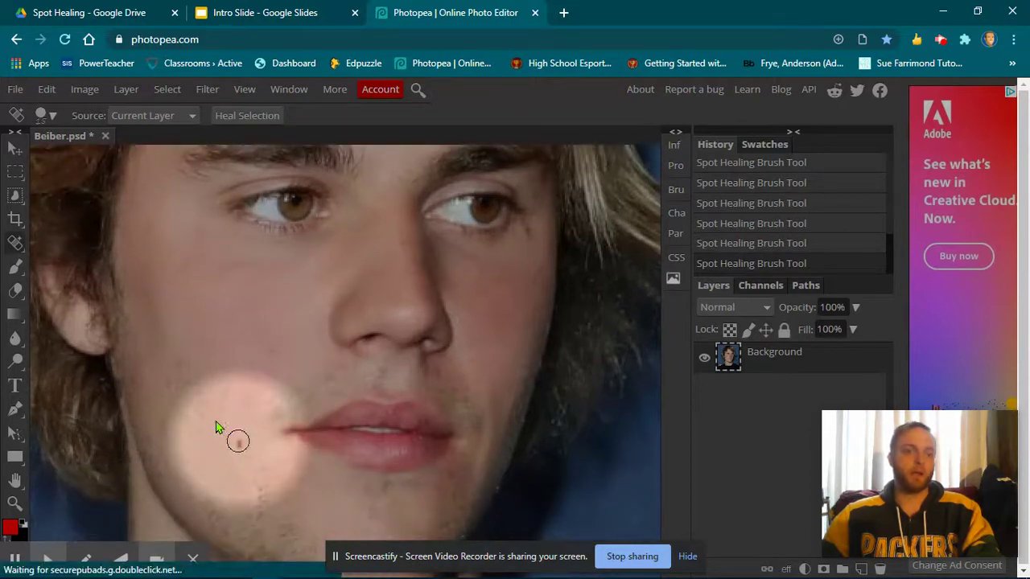
mouse_move(206, 458)
left_mouse_down()
mouse_move(232, 457)
mouse_move(239, 431)
mouse_move(239, 417)
mouse_move(183, 358)
mouse_move(211, 330)
left_mouse_up()
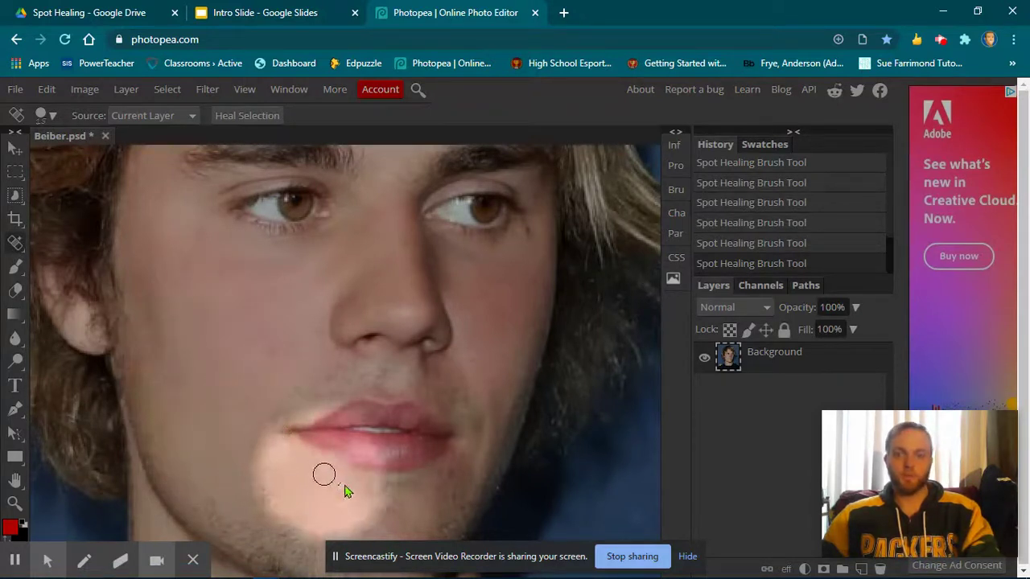
mouse_move(461, 468)
left_mouse_down()
mouse_move(439, 505)
mouse_move(448, 493)
left_mouse_up()
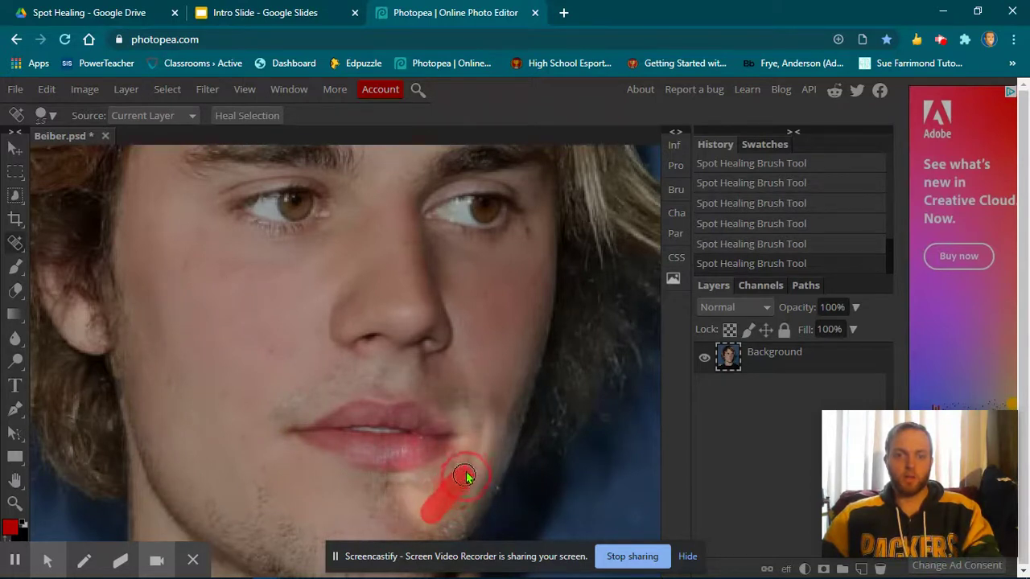
scroll(276, 478, "down", 2)
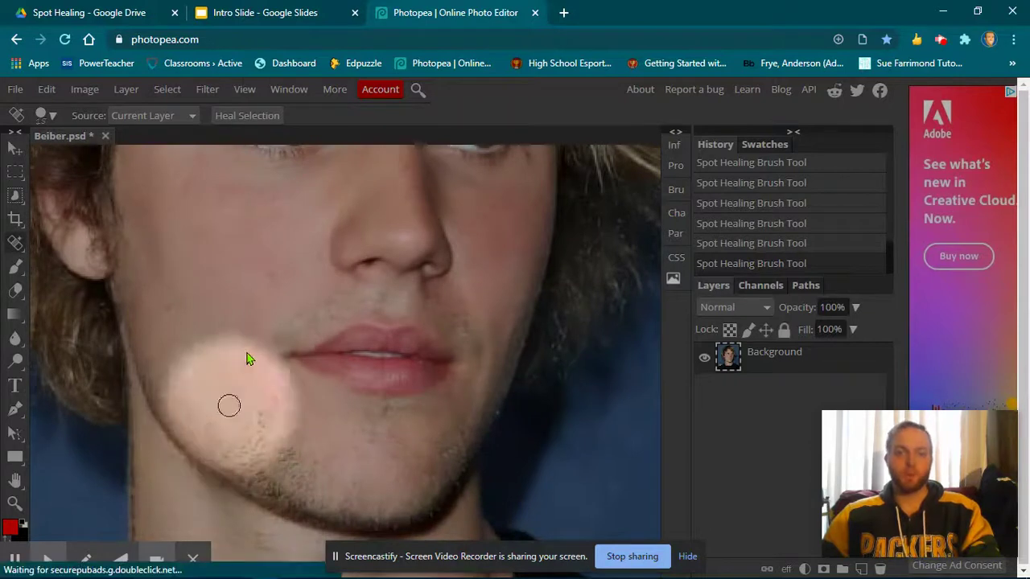
scroll(257, 398, "up", 2)
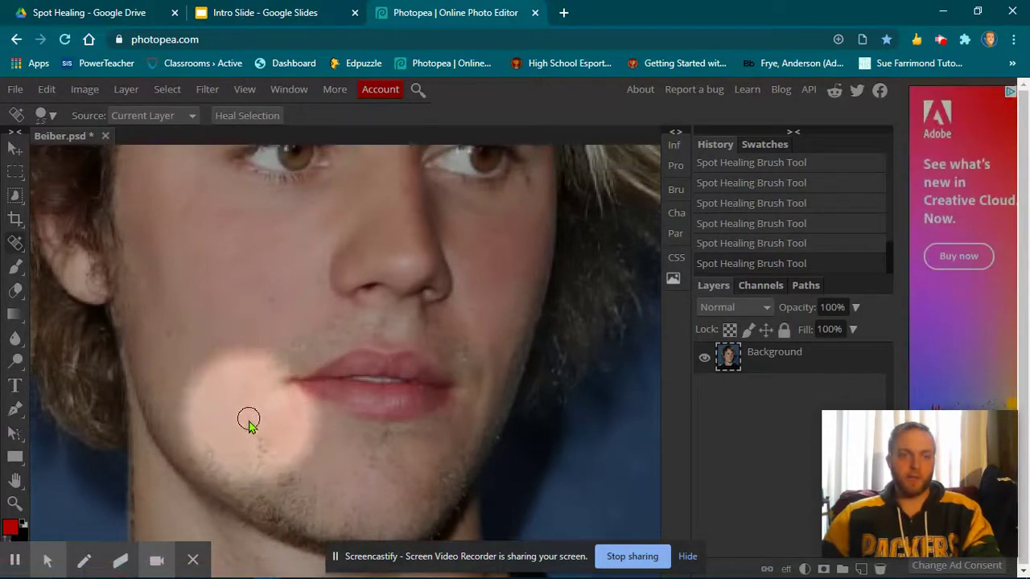
scroll(245, 432, "up", 1)
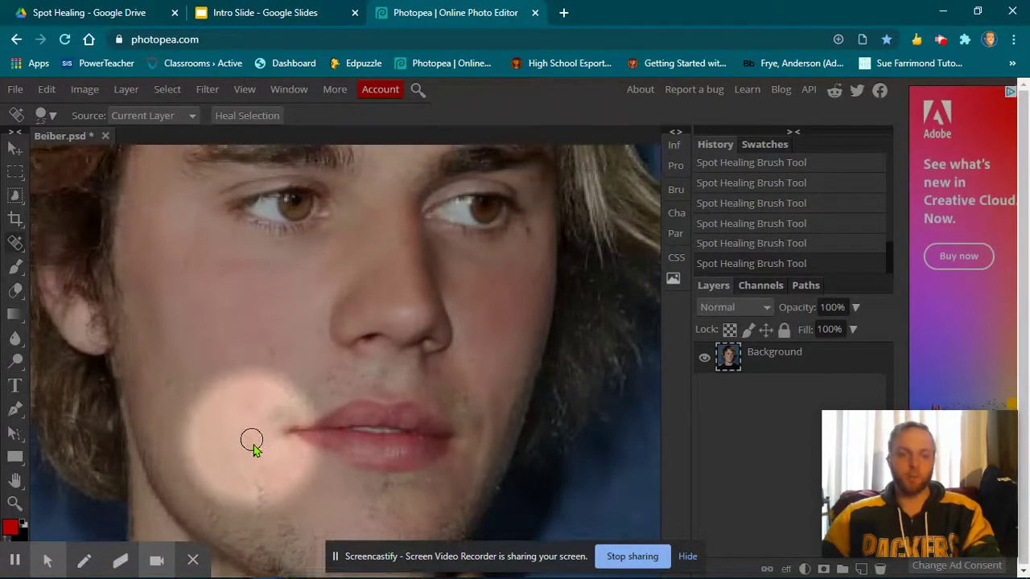
- Heal the marks and stubble beside both mouth corners and above the upper lip with the Spot Healing Brush
left_click(260, 434)
mouse_move(261, 433)
left_mouse_down()
mouse_move(288, 406)
mouse_move(248, 370)
mouse_move(264, 413)
mouse_move(289, 410)
mouse_move(291, 385)
mouse_move(265, 361)
mouse_move(277, 390)
left_mouse_up()
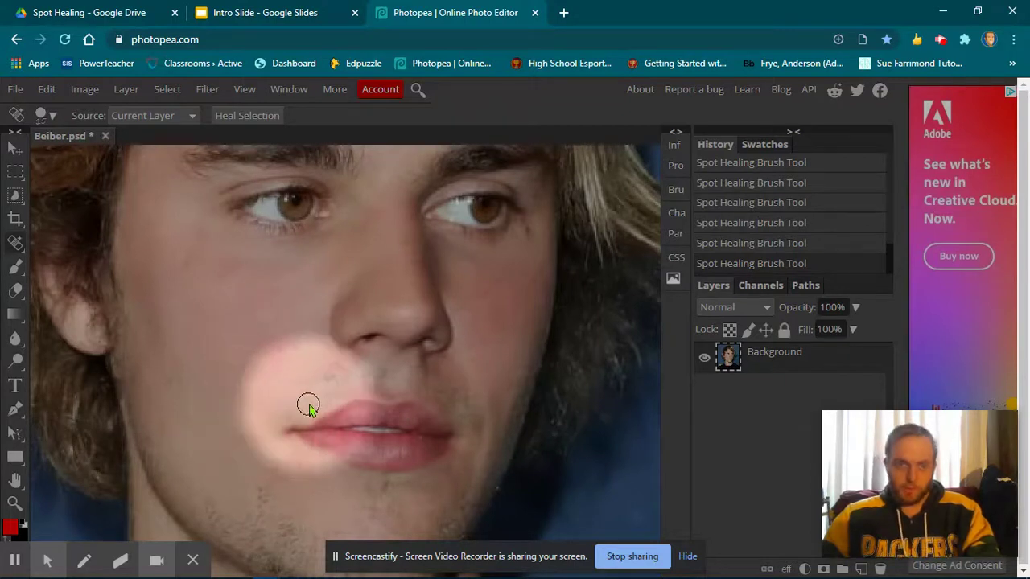
mouse_move(313, 404)
left_mouse_down()
mouse_move(300, 359)
mouse_move(328, 372)
mouse_move(372, 369)
mouse_move(327, 394)
left_mouse_up()
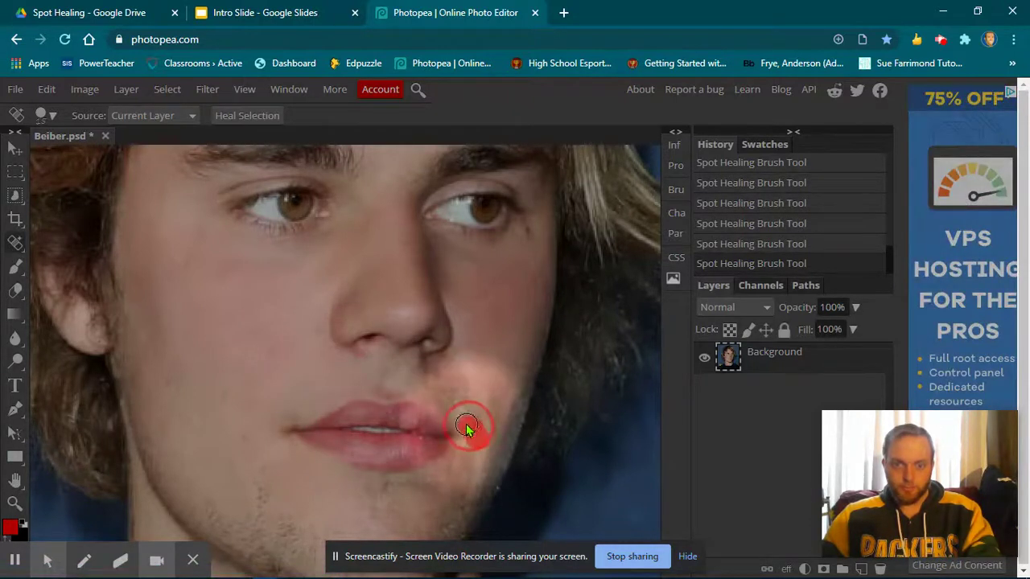
mouse_move(469, 407)
left_mouse_down()
mouse_move(486, 380)
mouse_move(457, 411)
mouse_move(426, 389)
mouse_move(471, 370)
left_mouse_up()
mouse_move(478, 432)
left_mouse_down()
mouse_move(430, 395)
mouse_move(456, 397)
mouse_move(413, 386)
mouse_move(444, 385)
mouse_move(421, 372)
mouse_move(432, 386)
left_mouse_up()
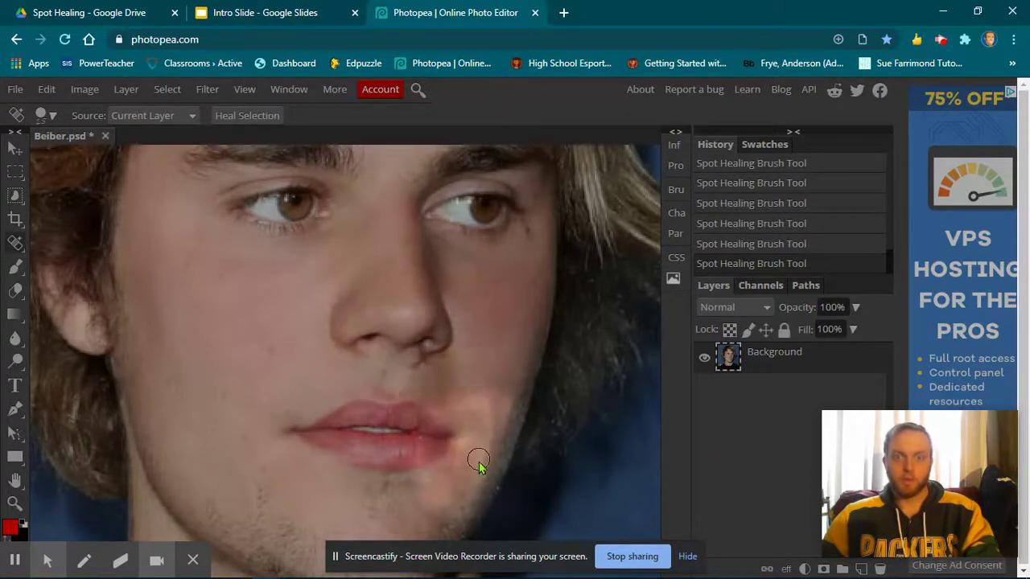
- Brush over the stubble along the lower cheek and jawline on the visible-ear side to heal it into smooth skin
scroll(444, 439, "down", 3)
mouse_move(238, 384)
left_mouse_down()
mouse_move(287, 391)
mouse_move(242, 389)
mouse_move(286, 399)
mouse_move(258, 409)
mouse_move(305, 418)
left_mouse_up()
mouse_move(181, 403)
left_mouse_down()
mouse_move(247, 405)
mouse_move(209, 413)
mouse_move(220, 419)
mouse_move(264, 424)
mouse_move(281, 396)
left_mouse_up()
mouse_move(219, 426)
left_mouse_down()
mouse_move(299, 428)
mouse_move(305, 409)
mouse_move(271, 398)
left_mouse_up()
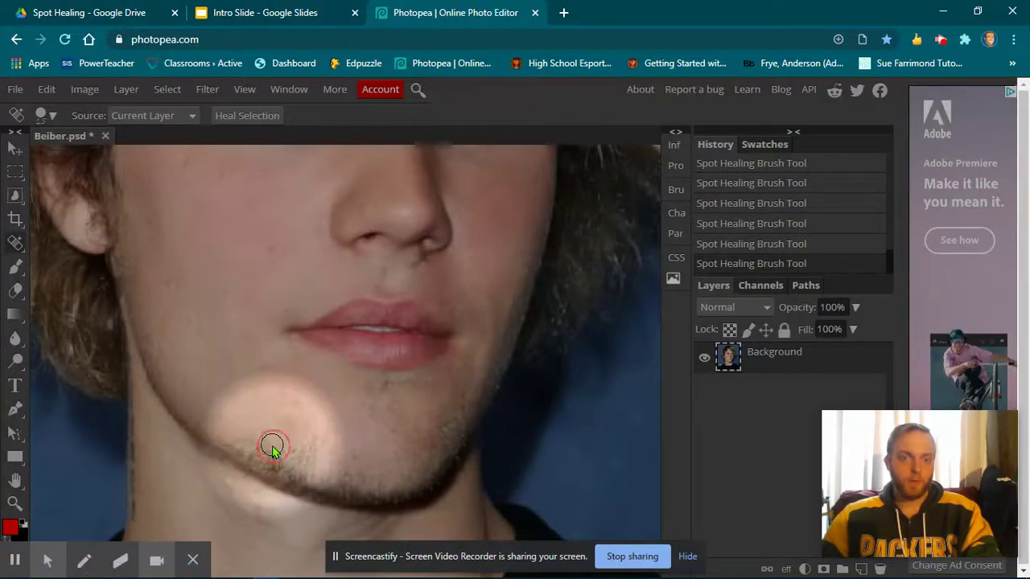
mouse_move(226, 440)
left_mouse_down()
mouse_move(292, 447)
mouse_move(256, 403)
mouse_move(335, 434)
mouse_move(311, 403)
mouse_move(278, 391)
mouse_move(295, 415)
left_mouse_up()
mouse_move(243, 452)
left_mouse_down()
mouse_move(359, 469)
mouse_move(344, 440)
mouse_move(290, 406)
mouse_move(294, 450)
mouse_move(337, 448)
mouse_move(294, 409)
left_mouse_up()
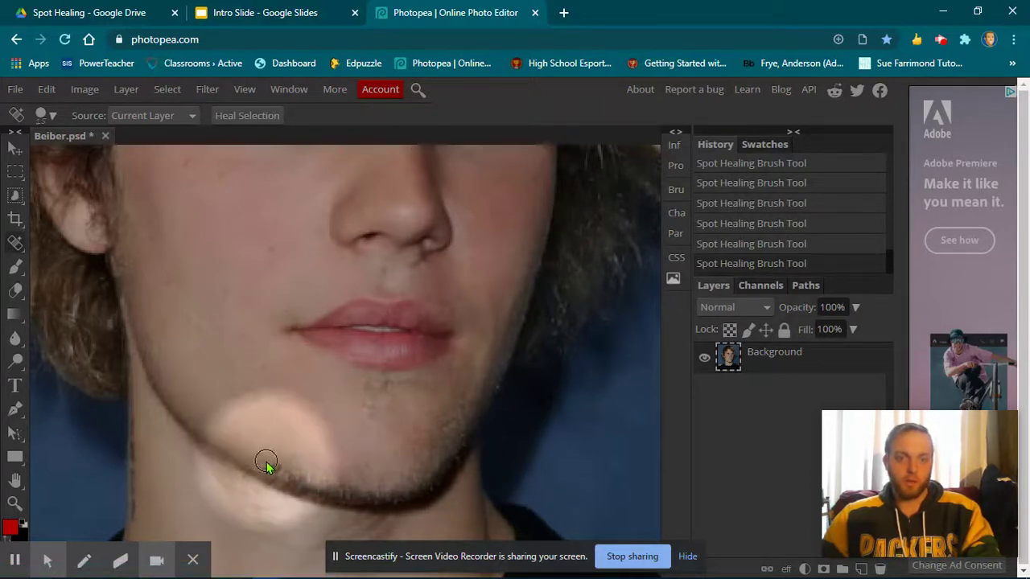
mouse_move(266, 466)
left_mouse_down()
mouse_move(324, 475)
mouse_move(313, 437)
mouse_move(320, 444)
left_mouse_up()
- Heal the stubble across the middle of the chin, from below the lower lip down to the chin's edge
mouse_move(387, 419)
left_mouse_down()
mouse_move(393, 428)
mouse_move(358, 437)
left_mouse_up()
mouse_move(346, 480)
left_mouse_down()
mouse_move(378, 473)
mouse_move(343, 434)
left_mouse_up()
mouse_move(358, 482)
left_mouse_down()
mouse_move(403, 481)
mouse_move(370, 445)
left_mouse_up()
mouse_move(399, 480)
left_mouse_down()
mouse_move(426, 473)
mouse_move(389, 438)
mouse_move(401, 470)
mouse_move(430, 456)
mouse_move(437, 428)
mouse_move(412, 411)
left_mouse_up()
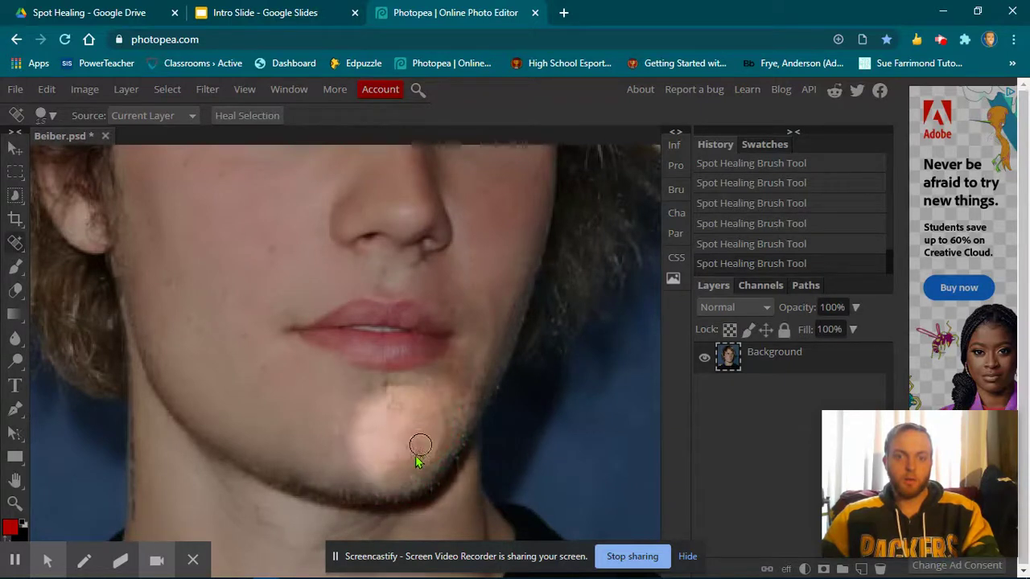
mouse_move(386, 477)
left_mouse_down()
mouse_move(428, 438)
mouse_move(423, 413)
left_mouse_up()
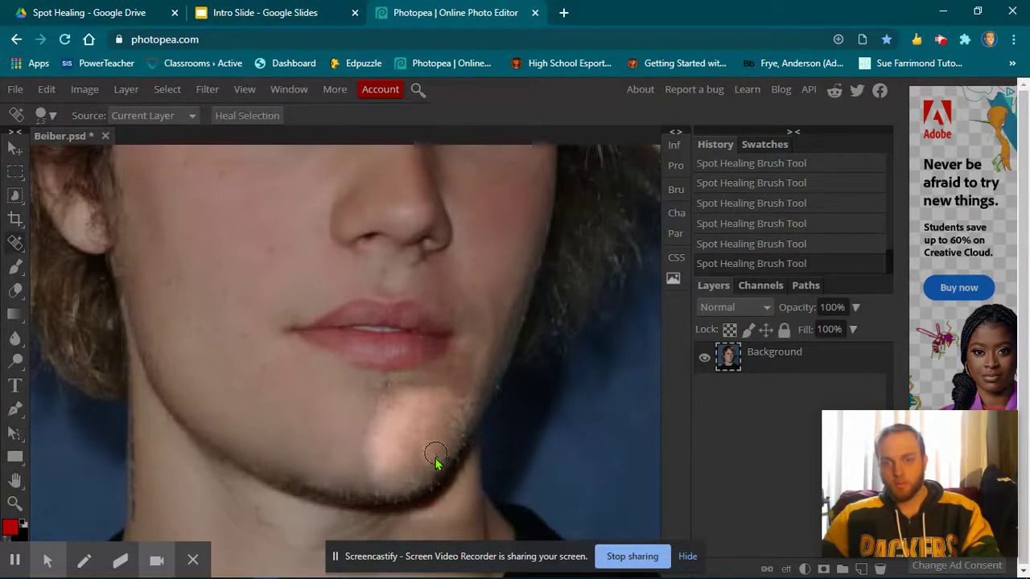
- Heal the remaining stubble on the far side of the chin and up the jaw toward the mouth corner
mouse_move(431, 463)
left_mouse_down()
mouse_move(450, 429)
mouse_move(461, 364)
left_mouse_up()
mouse_move(468, 408)
left_mouse_down()
mouse_move(460, 425)
mouse_move(472, 399)
left_mouse_up()
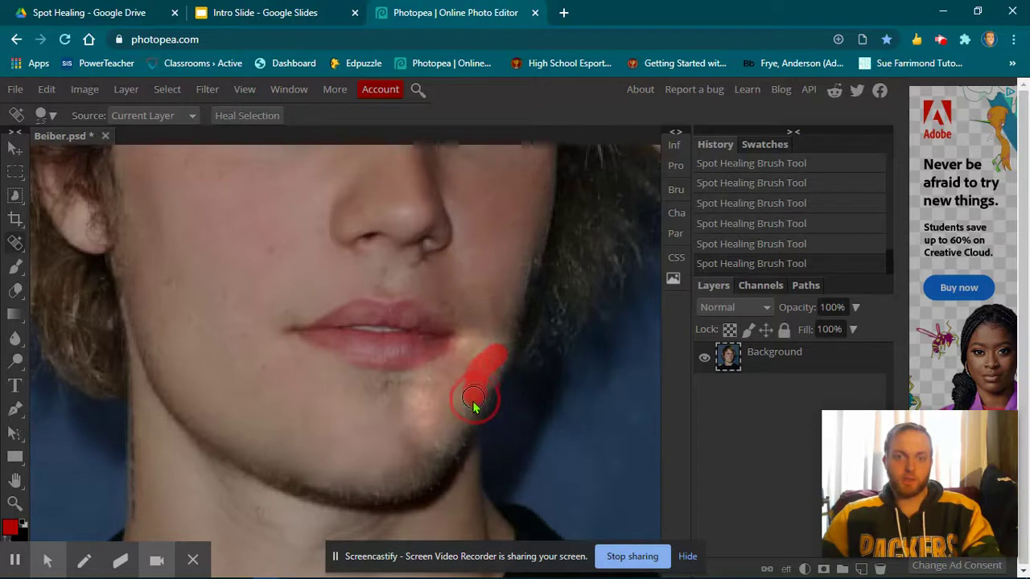
mouse_move(464, 418)
left_mouse_down()
mouse_move(429, 431)
mouse_move(488, 386)
mouse_move(450, 440)
mouse_move(410, 440)
mouse_move(395, 423)
mouse_move(415, 436)
mouse_move(459, 430)
mouse_move(430, 452)
mouse_move(395, 452)
mouse_move(371, 430)
left_mouse_up()
left_click_drag(424, 462, 385, 444)
mouse_move(446, 458)
left_mouse_down()
mouse_move(414, 472)
mouse_move(379, 402)
left_mouse_up()
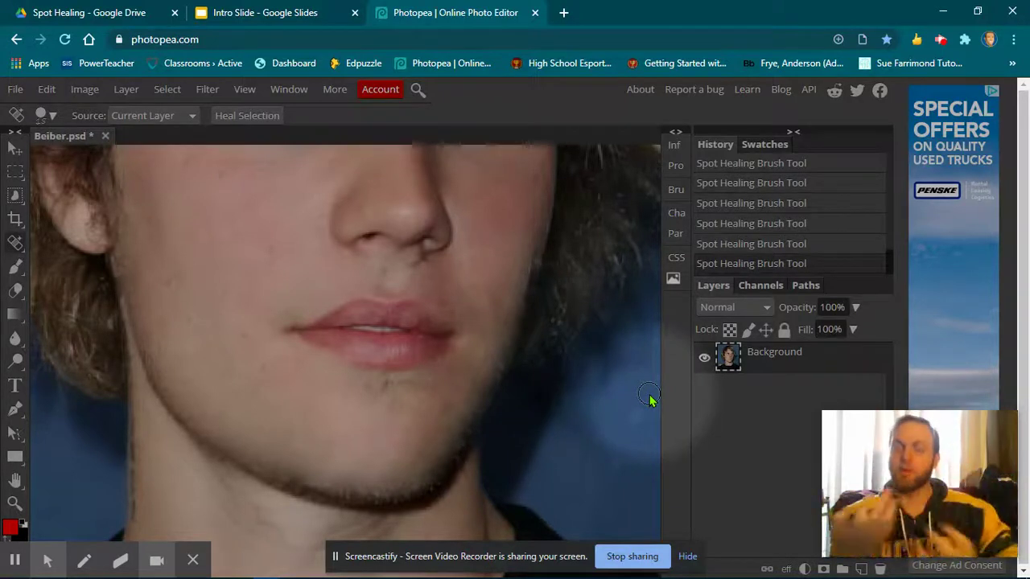
- Zoom out to the whole portrait and examine the healed skin across the face
scroll(650, 400, "down", 4)
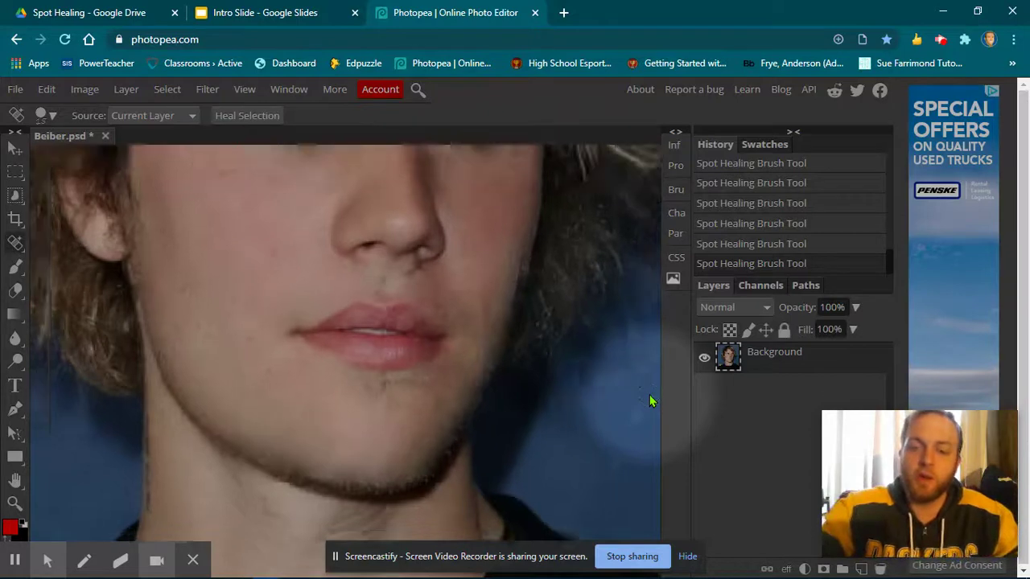
scroll(517, 389, "up", 1)
mouse_move(517, 389)
left_mouse_down()
mouse_move(474, 434)
mouse_move(412, 445)
mouse_move(299, 431)
mouse_move(280, 411)
left_mouse_up()
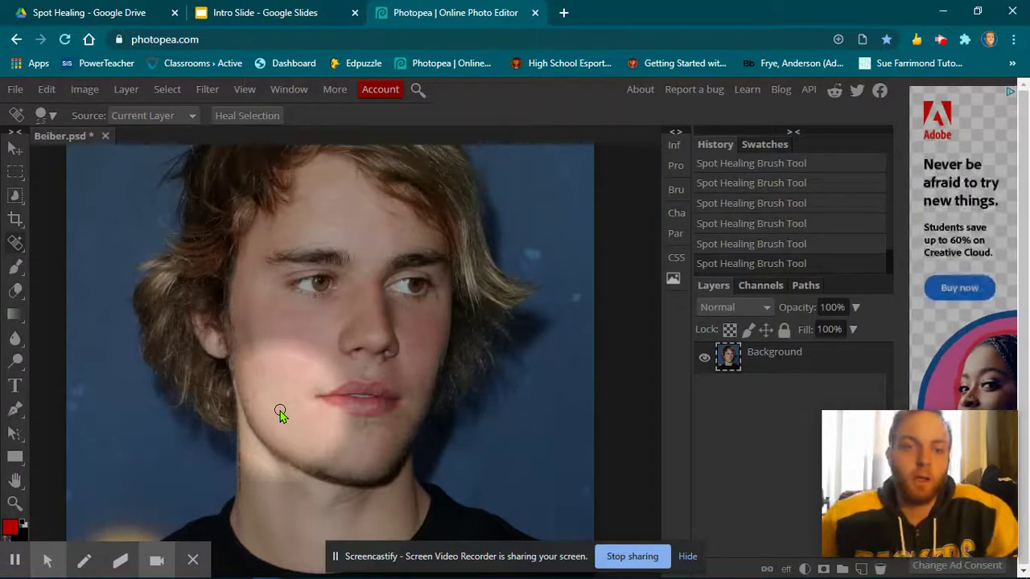
mouse_move(280, 413)
left_mouse_down()
mouse_move(322, 414)
mouse_move(335, 429)
left_mouse_up()
scroll(338, 431, "up", 2)
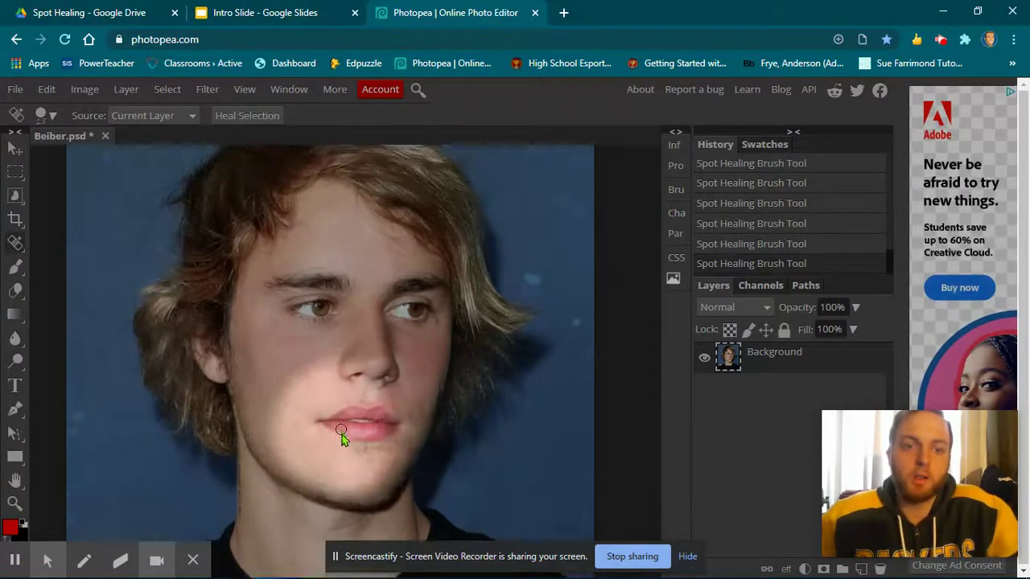